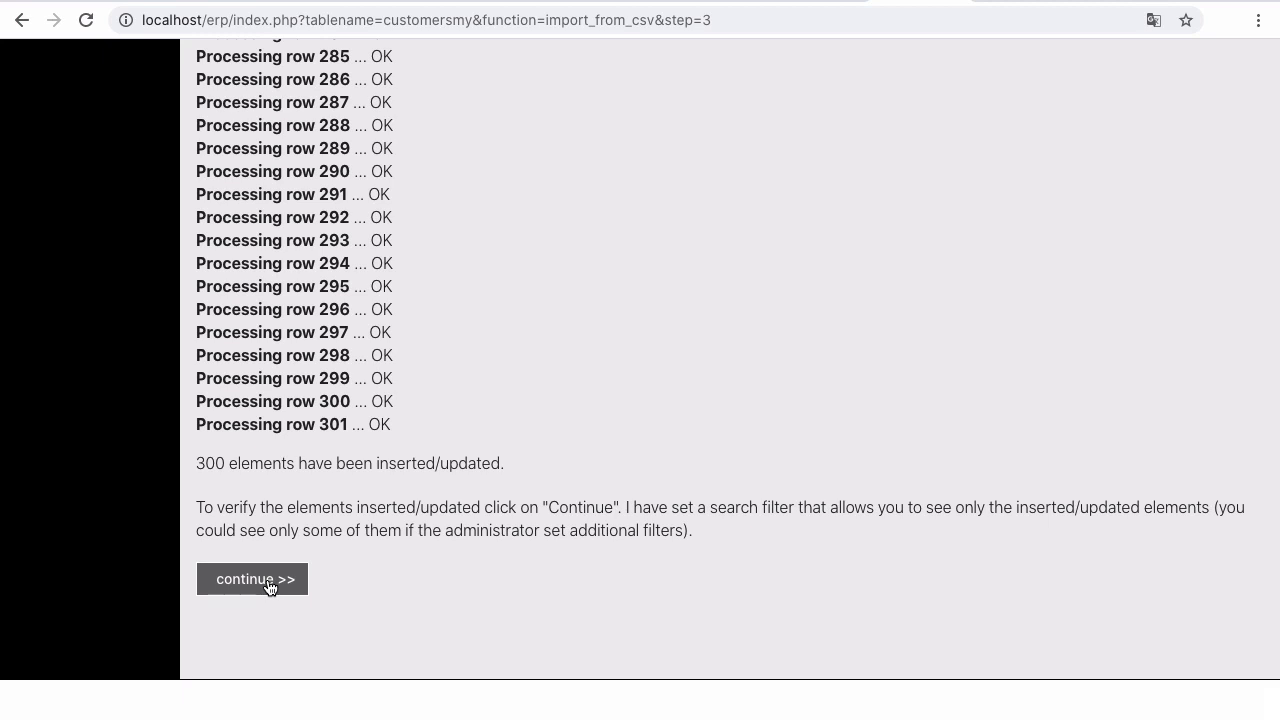
- Close the finished customer import, and import the XLSX file customers.xlsx into the Customers table
{"action": "left_click", "coordinate": [268, 587]}
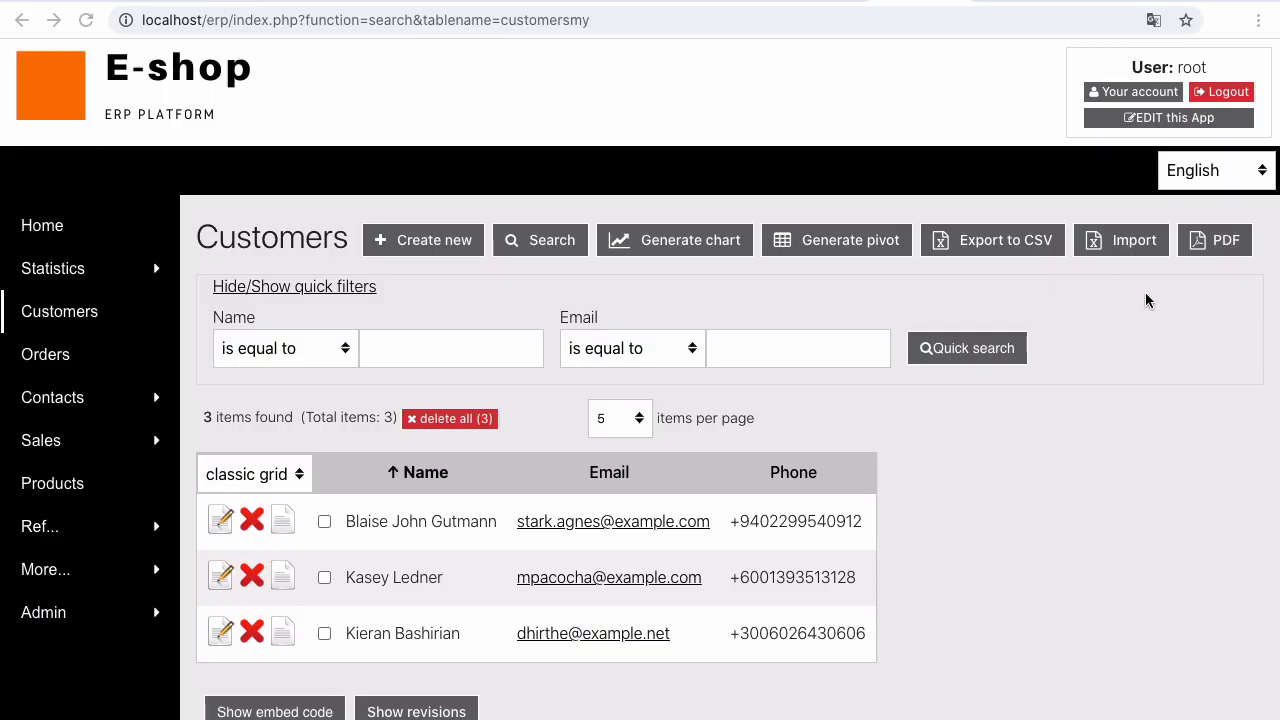
{"action": "left_click", "coordinate": [1142, 250]}
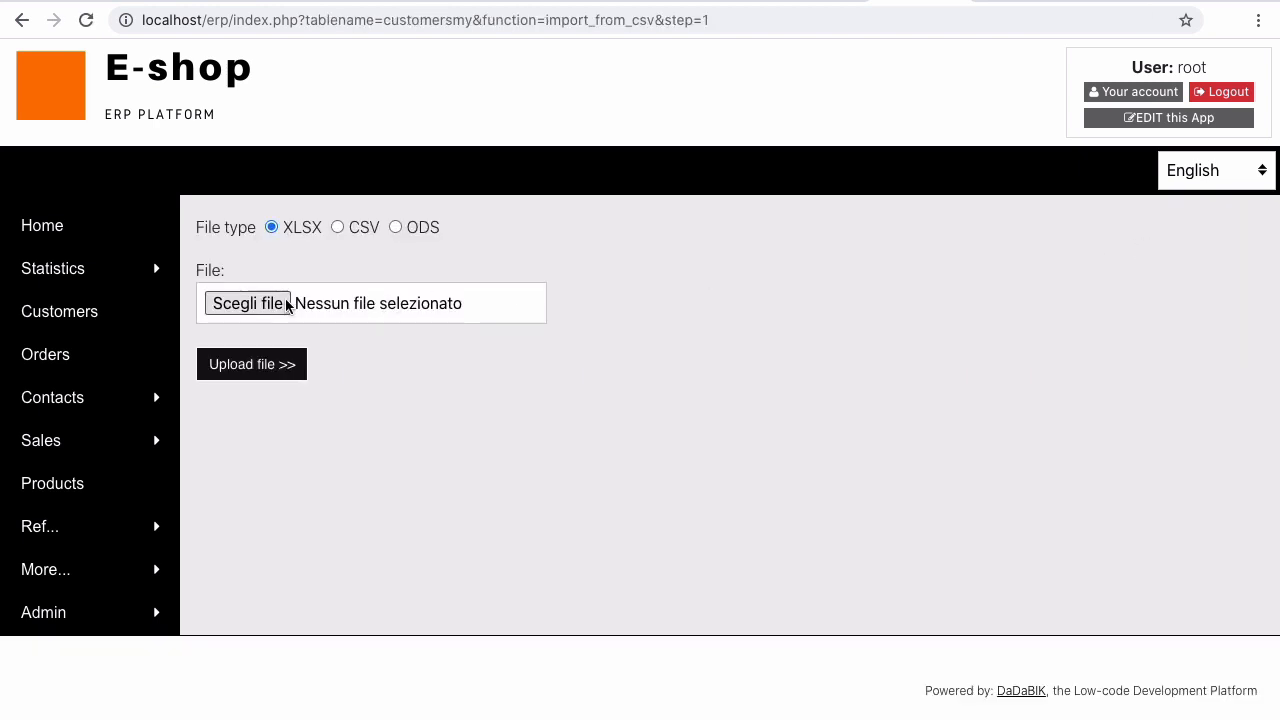
{"action": "left_click", "coordinate": [280, 300]}
{"action": "double_click", "coordinate": [107, 36]}
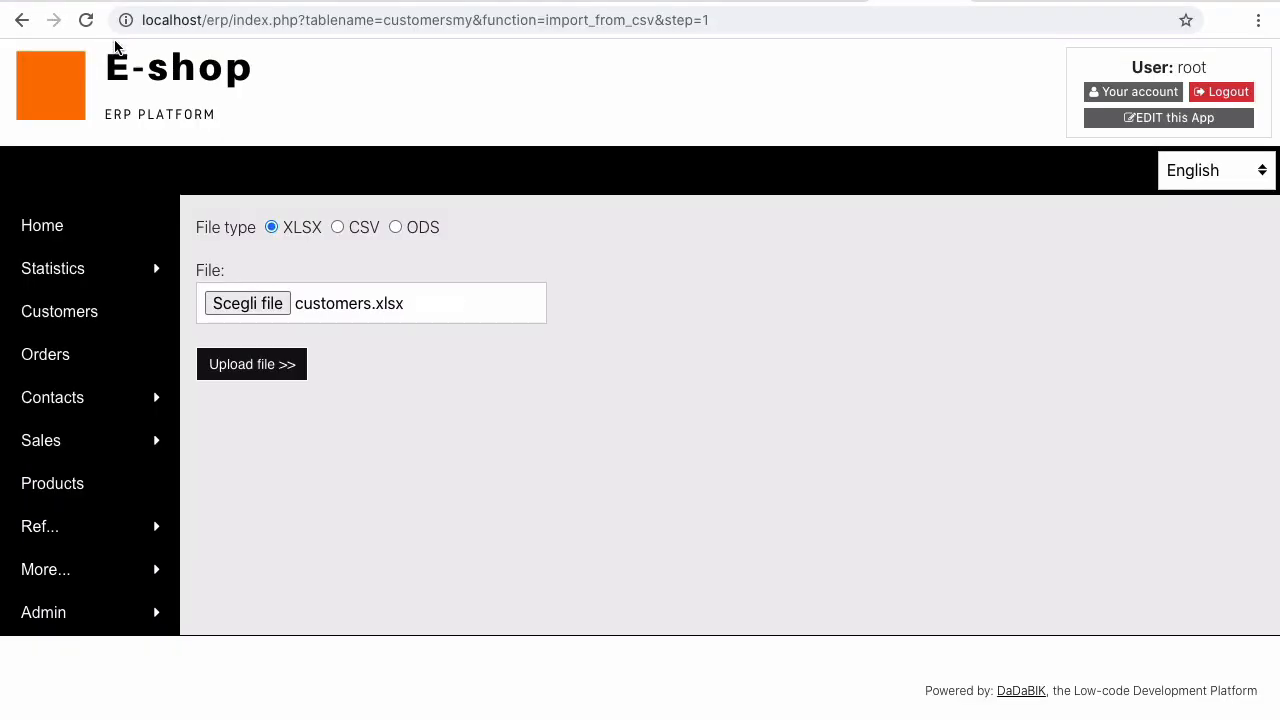
{"action": "left_click", "coordinate": [280, 371]}
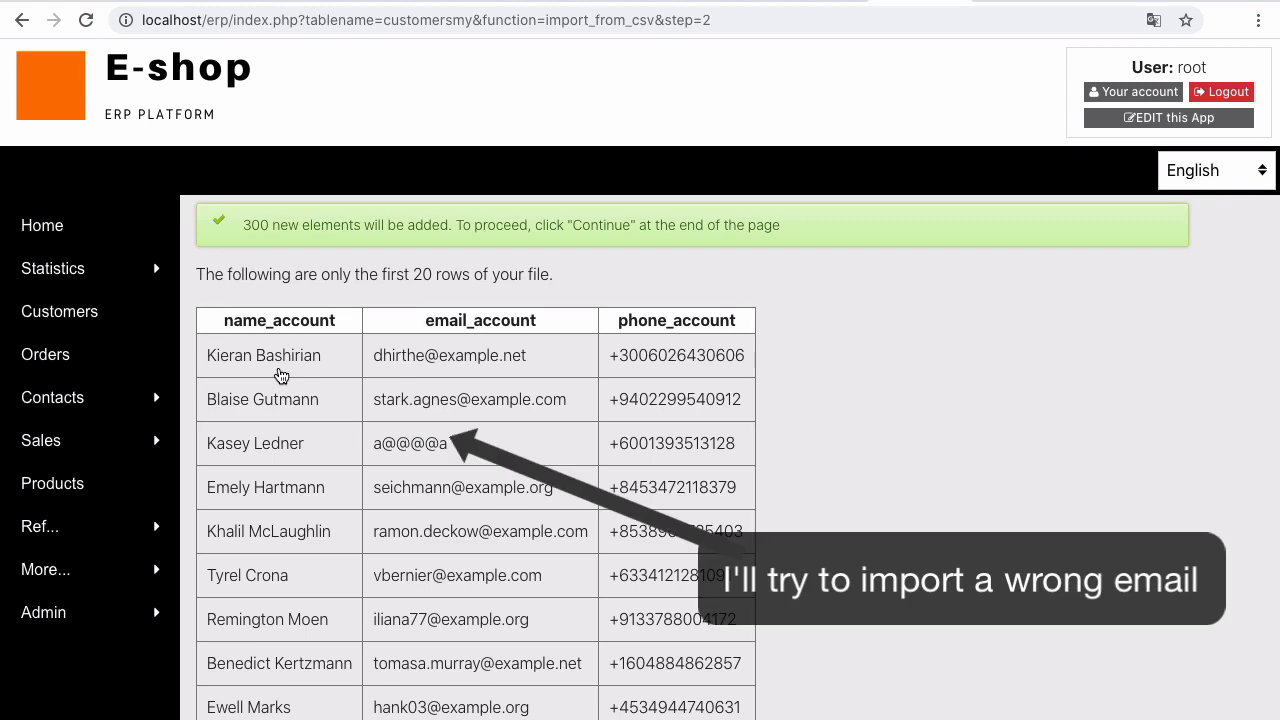
{"action": "scroll", "coordinate": [480, 451], "scroll_direction": "down", "scroll_amount": 10}
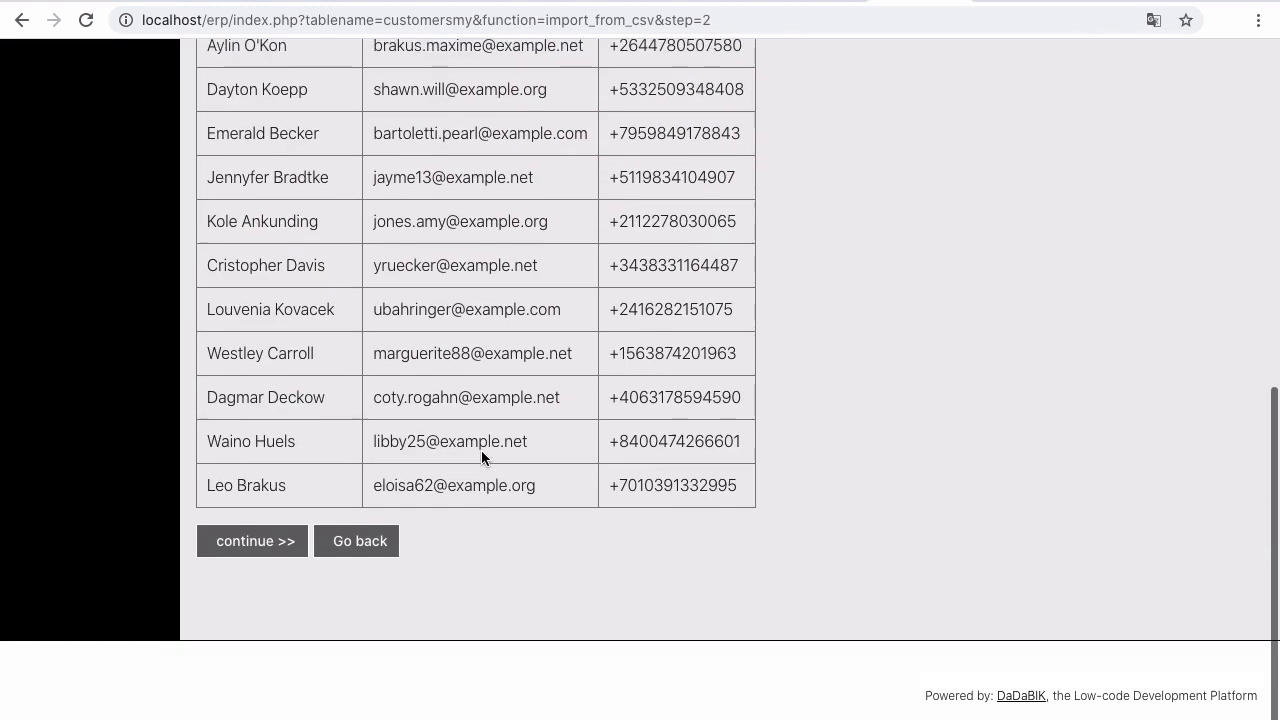
{"action": "left_click", "coordinate": [281, 582]}
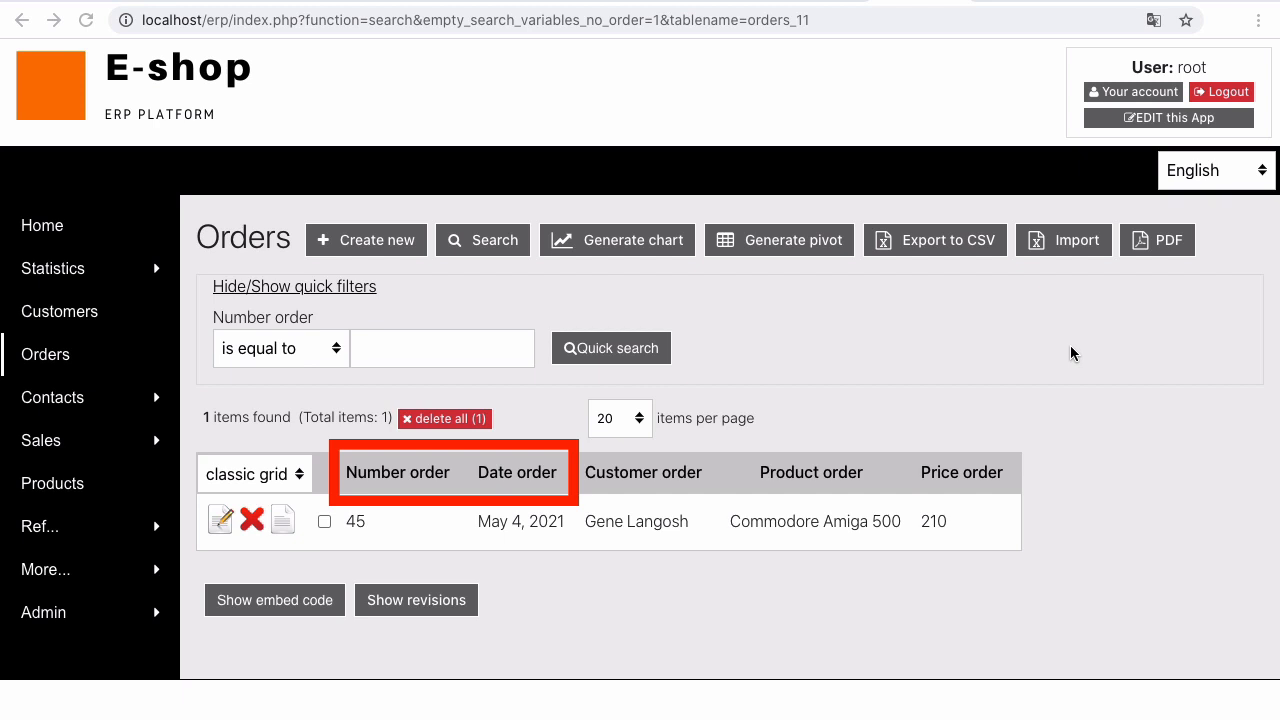
- Import the XLSX file orders.xlsx into the Orders table, accept updating the duplicated order, and show the imported orders
{"action": "left_click", "coordinate": [1084, 247]}
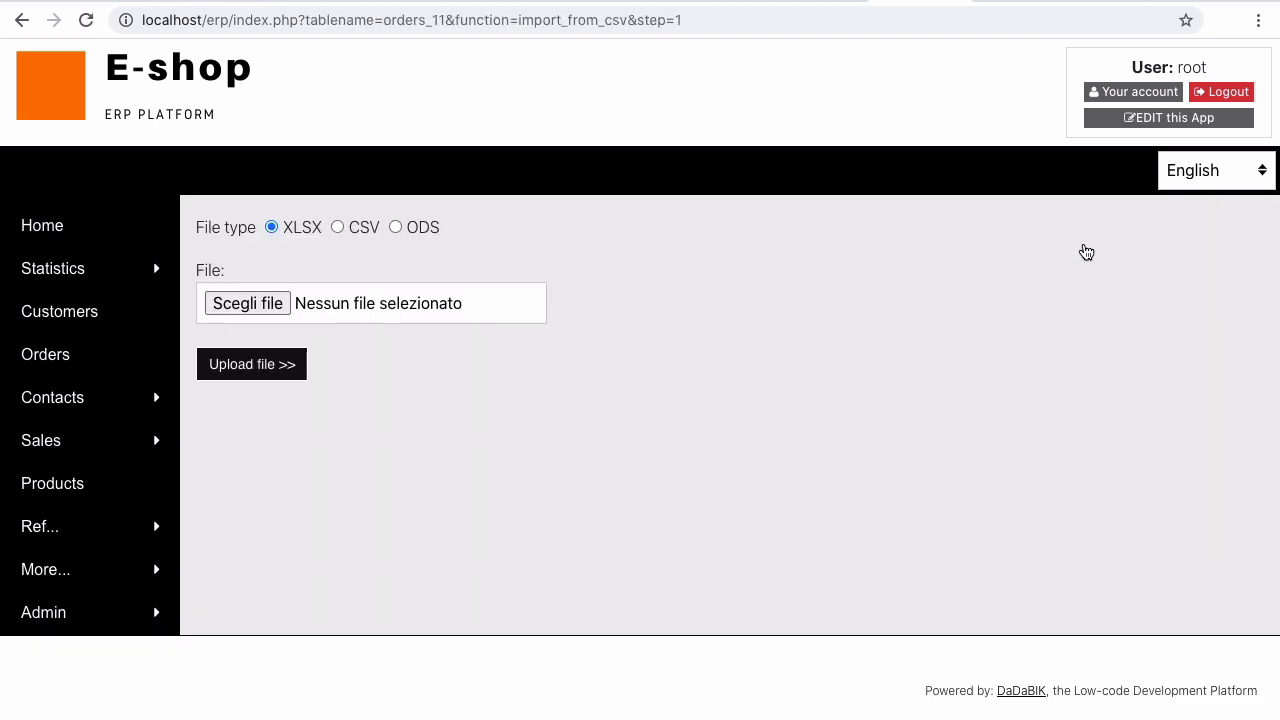
{"action": "left_click", "coordinate": [268, 305]}
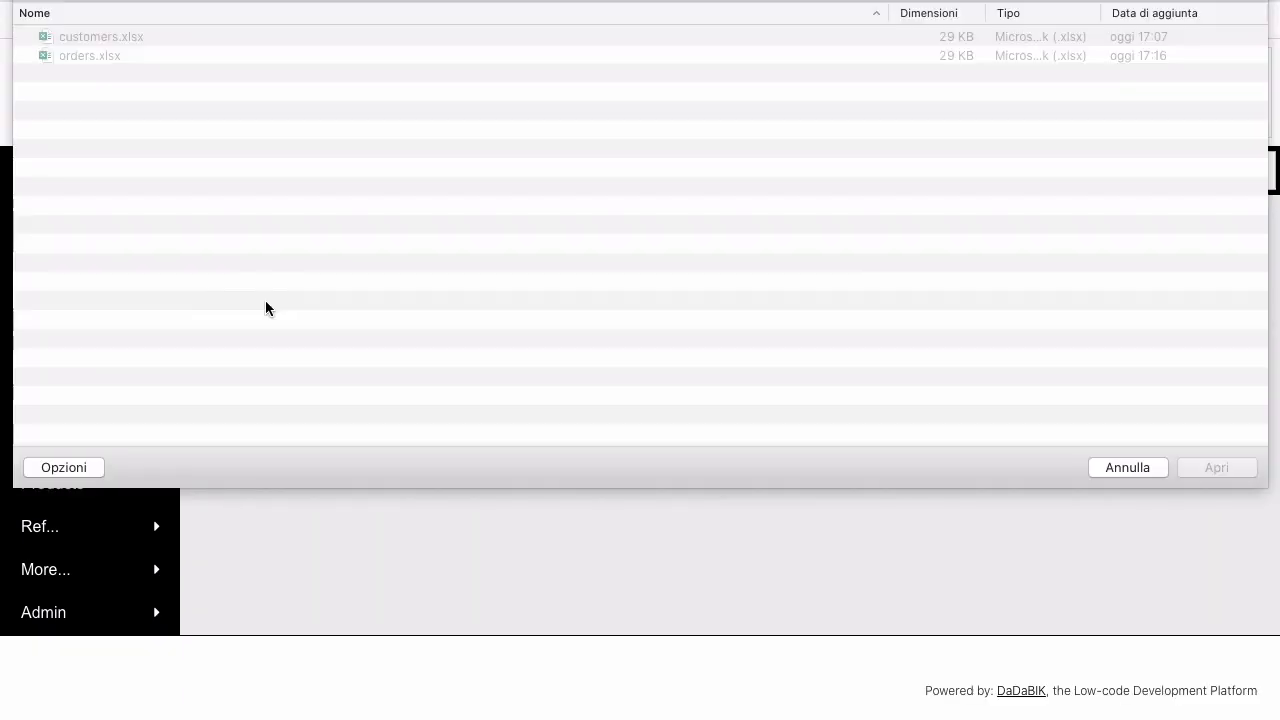
{"action": "double_click", "coordinate": [132, 55]}
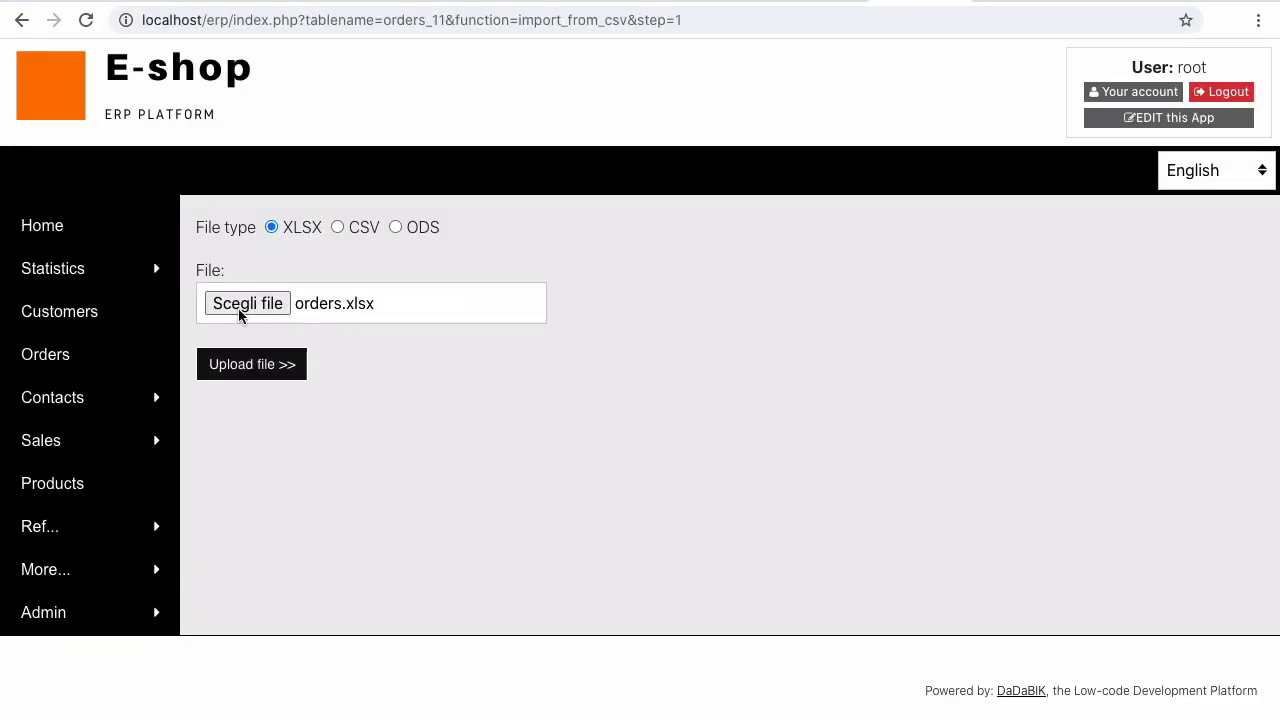
{"action": "left_click", "coordinate": [272, 368]}
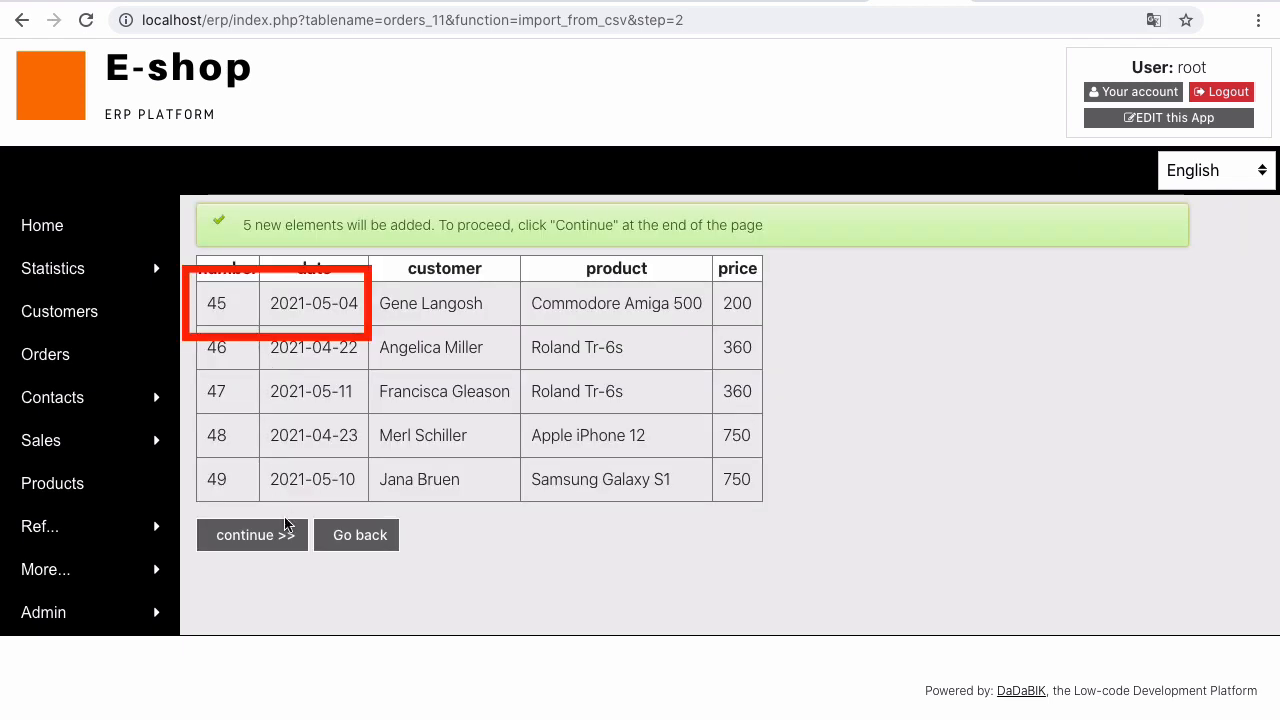
{"action": "left_click", "coordinate": [287, 542]}
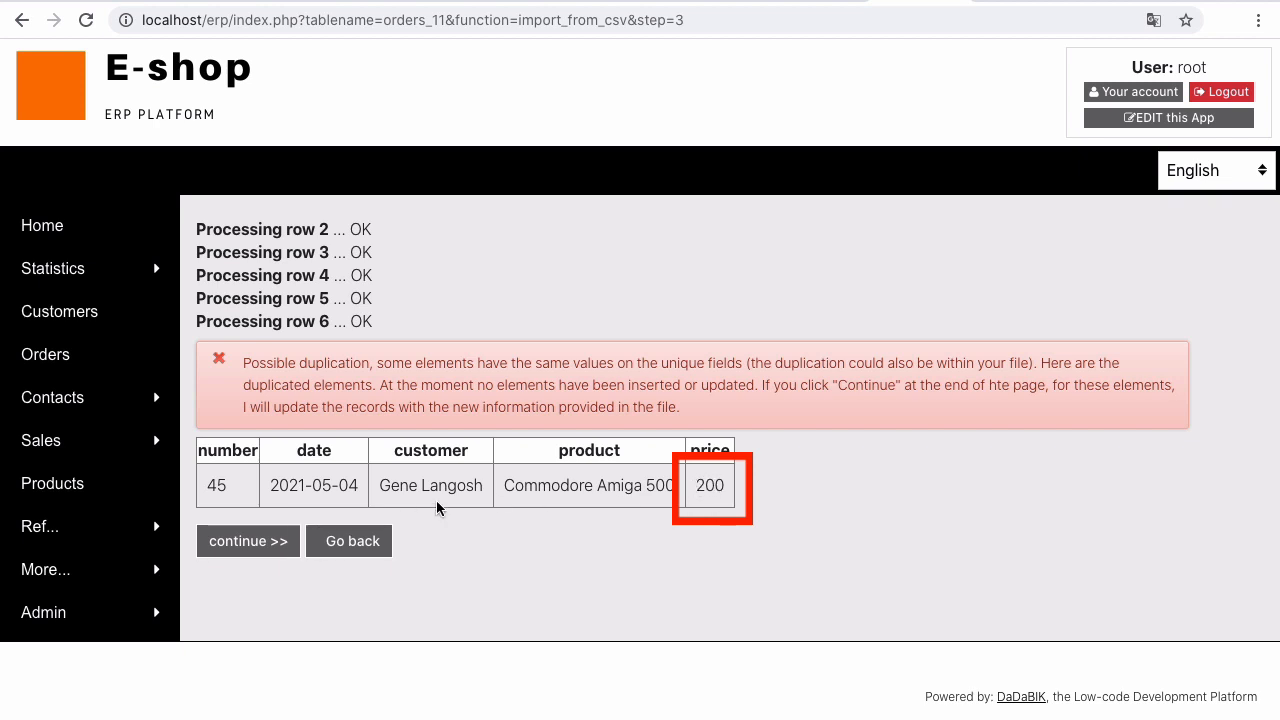
{"action": "left_click", "coordinate": [256, 544]}
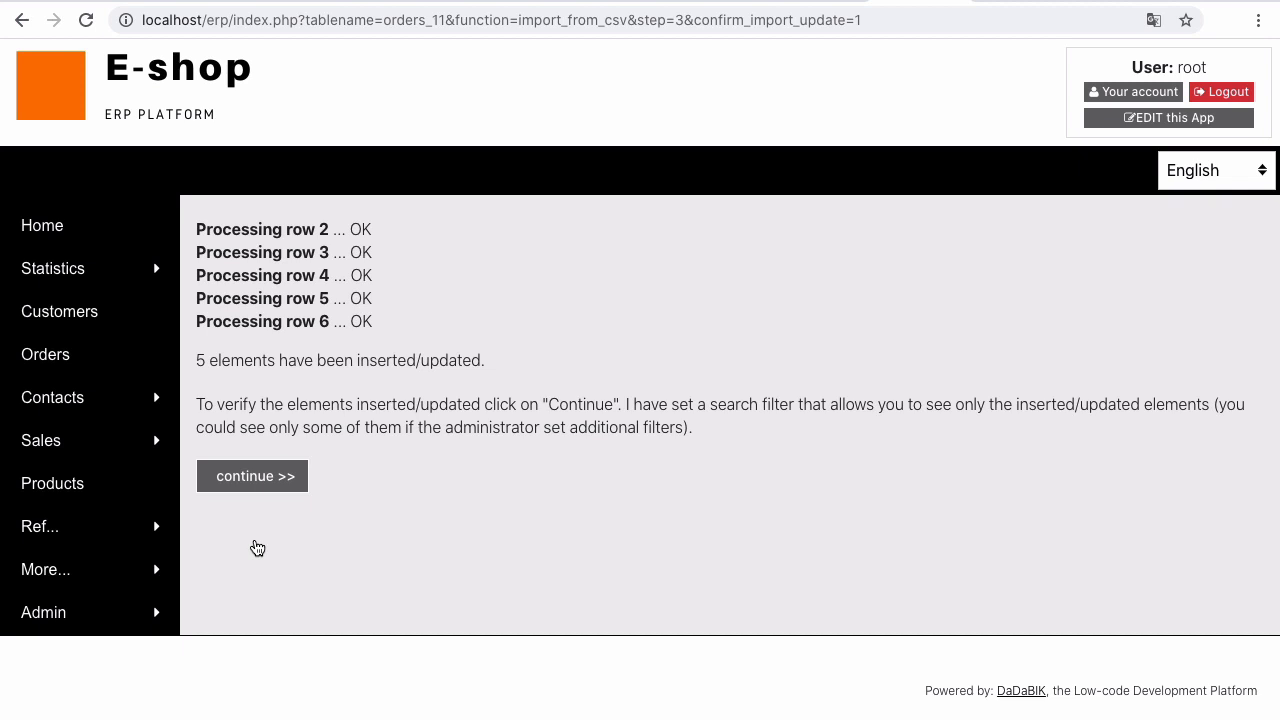
{"action": "left_click", "coordinate": [292, 484]}
{"action": "scroll", "coordinate": [571, 505], "scroll_direction": "down", "scroll_amount": 1}
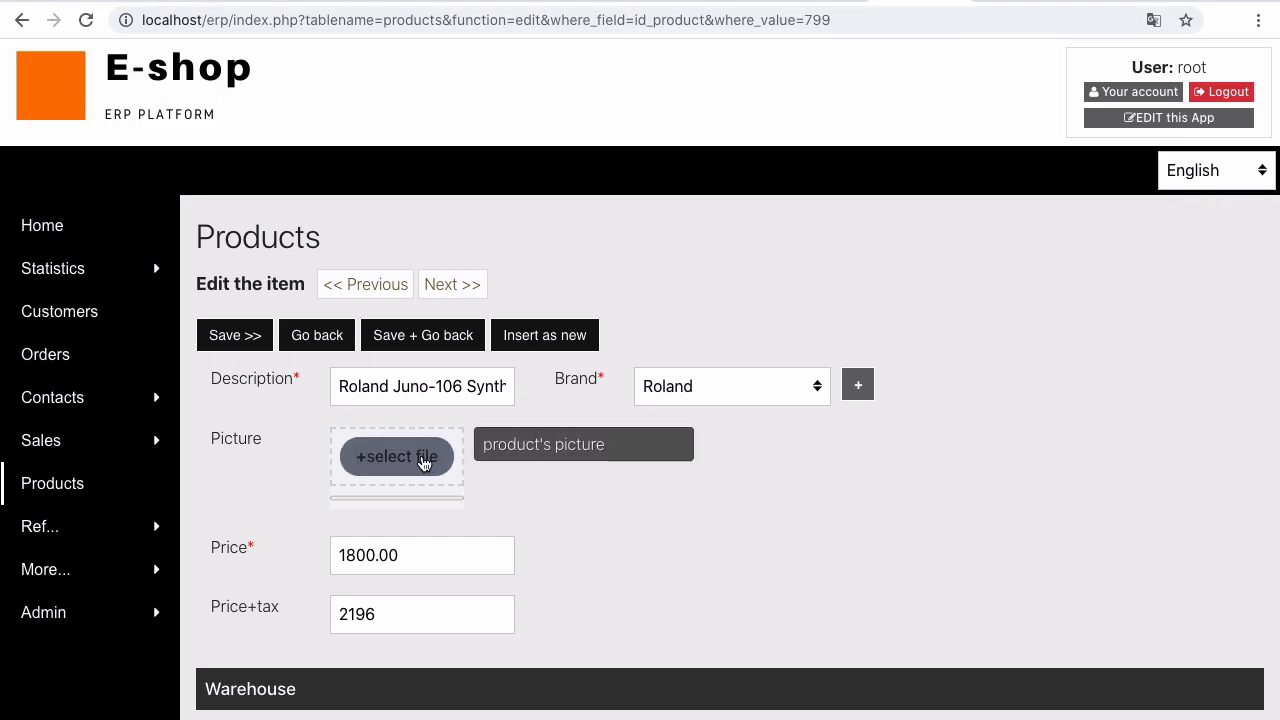
- Upload juno.jpg as the picture of the Roland Juno-106 product and save the item
{"action": "left_click", "coordinate": [421, 459]}
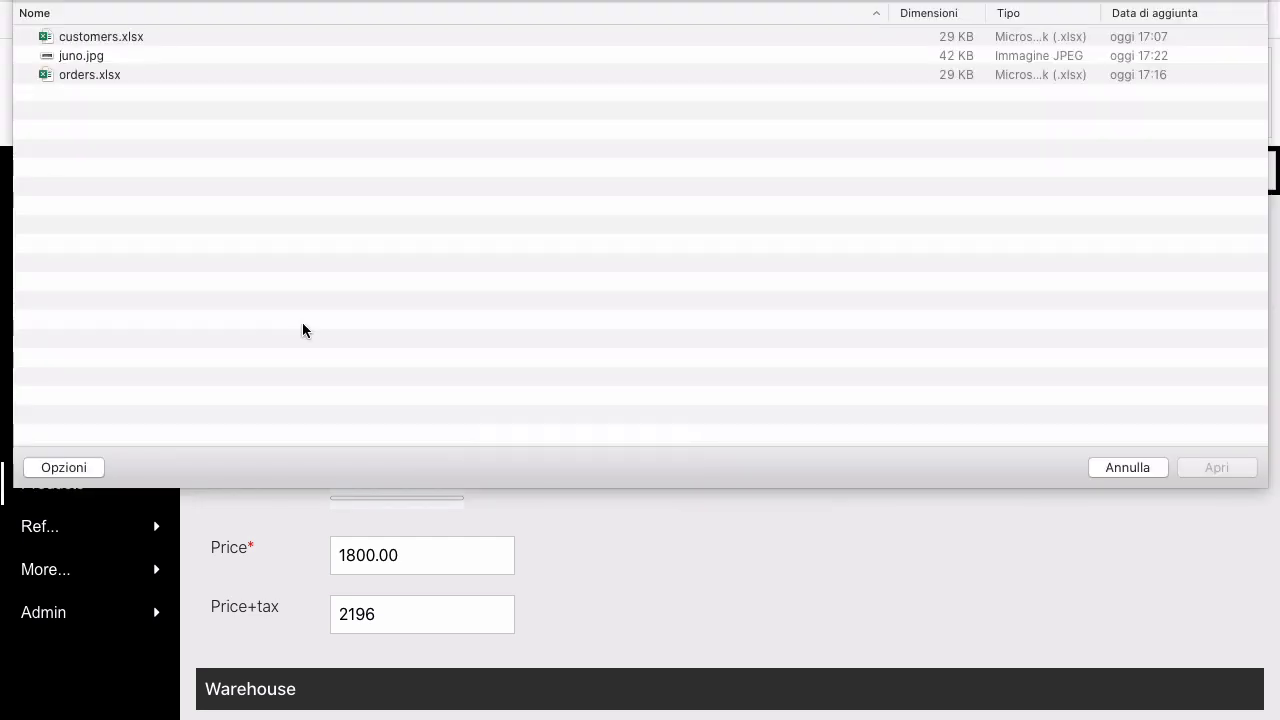
{"action": "double_click", "coordinate": [86, 58]}
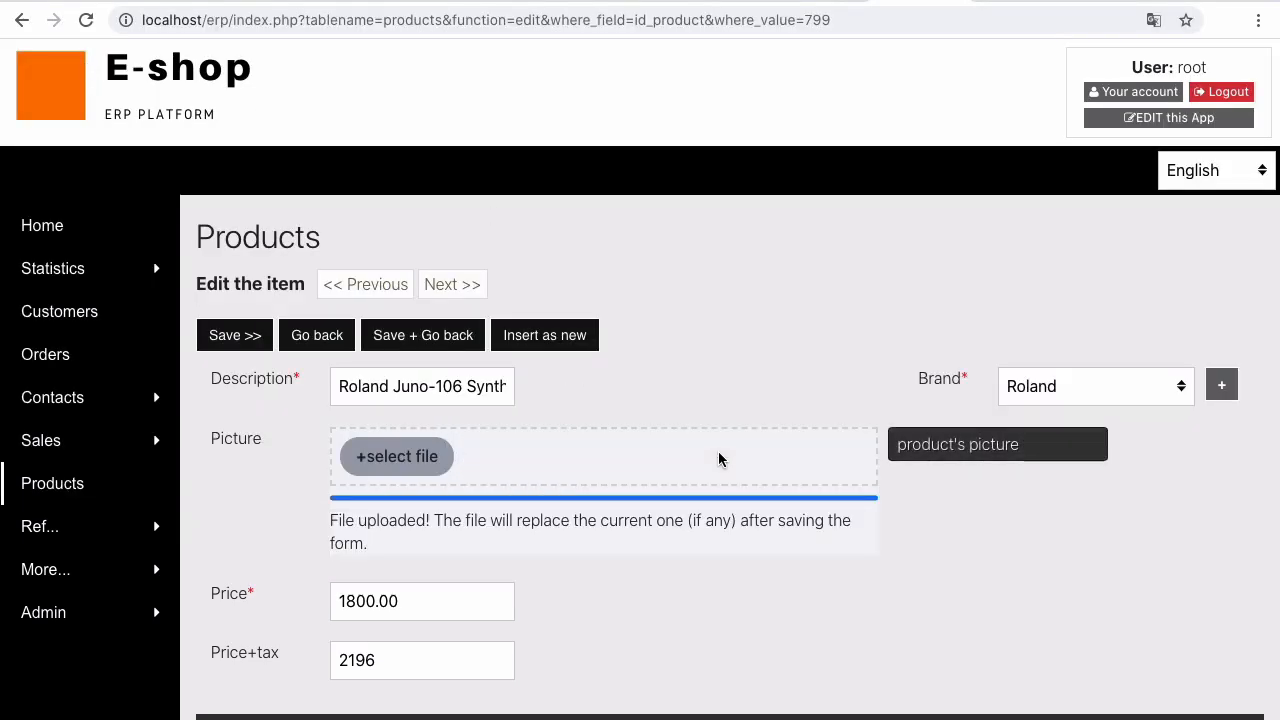
{"action": "left_click", "coordinate": [215, 336]}
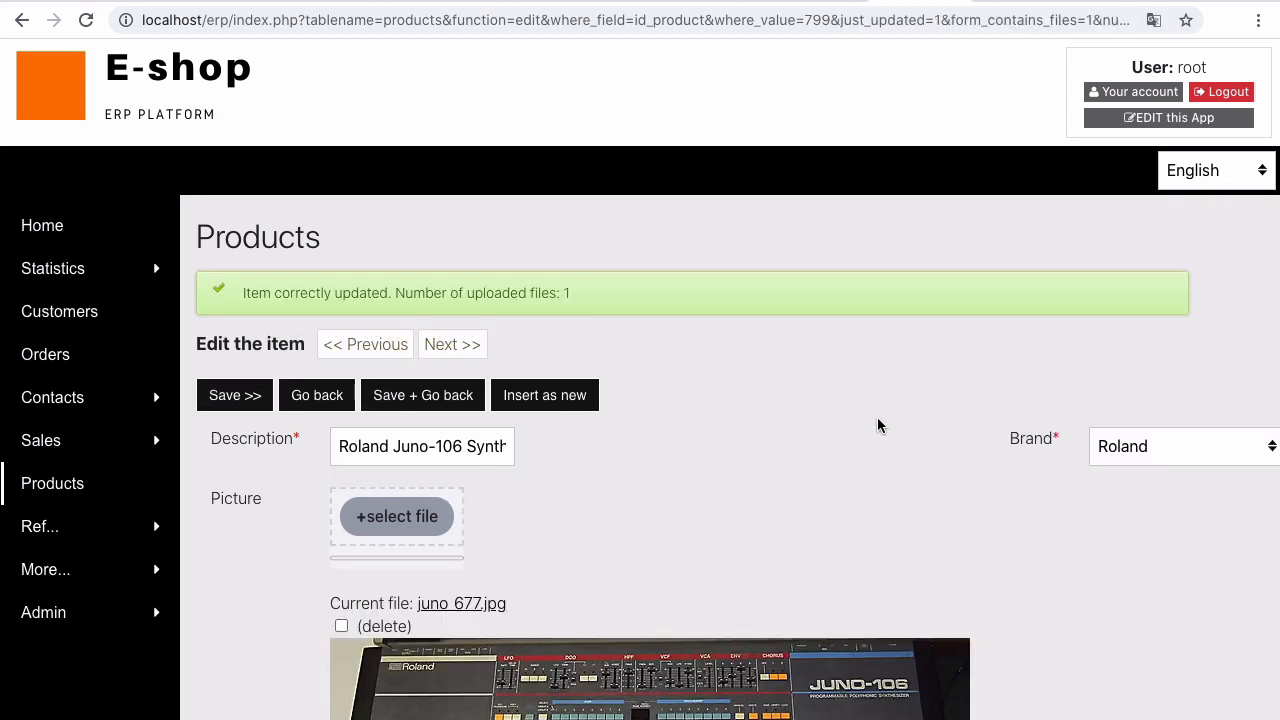
{"action": "scroll", "coordinate": [877, 425], "scroll_direction": "down", "scroll_amount": 2}
{"action": "scroll", "coordinate": [877, 425], "scroll_direction": "up", "scroll_amount": 2}
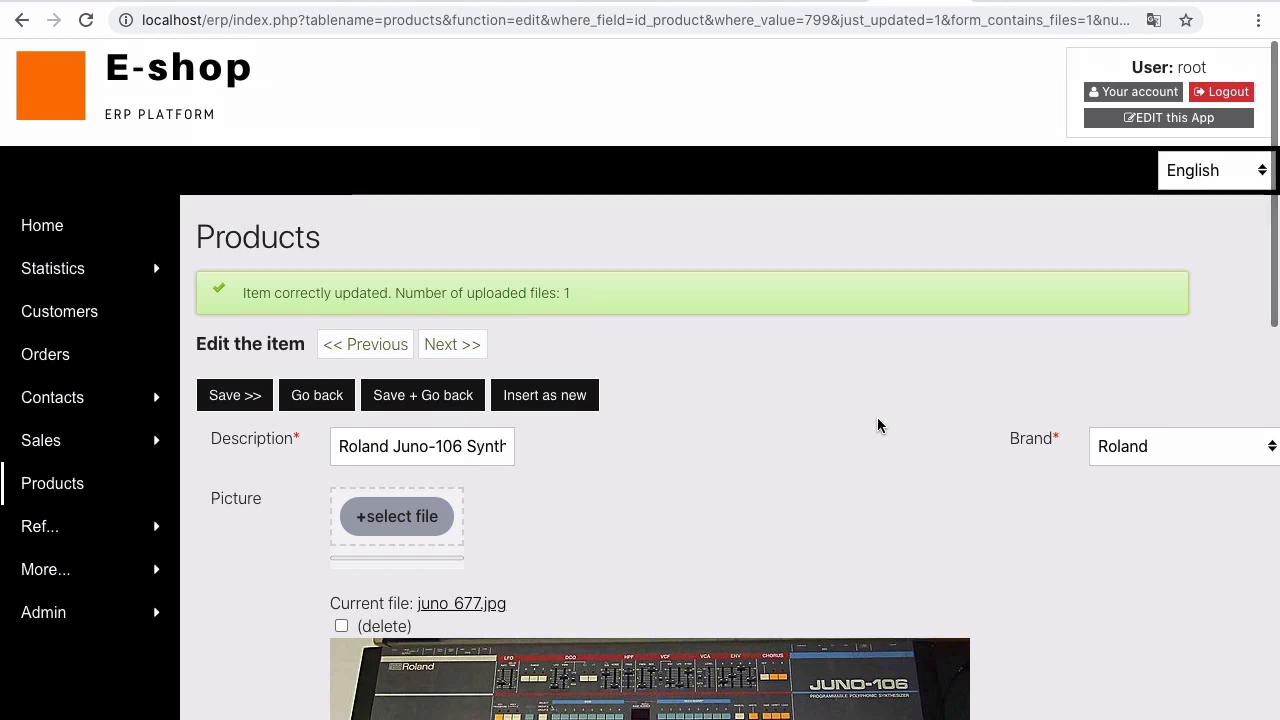
{"action": "scroll", "coordinate": [877, 425], "scroll_direction": "down", "scroll_amount": 2}
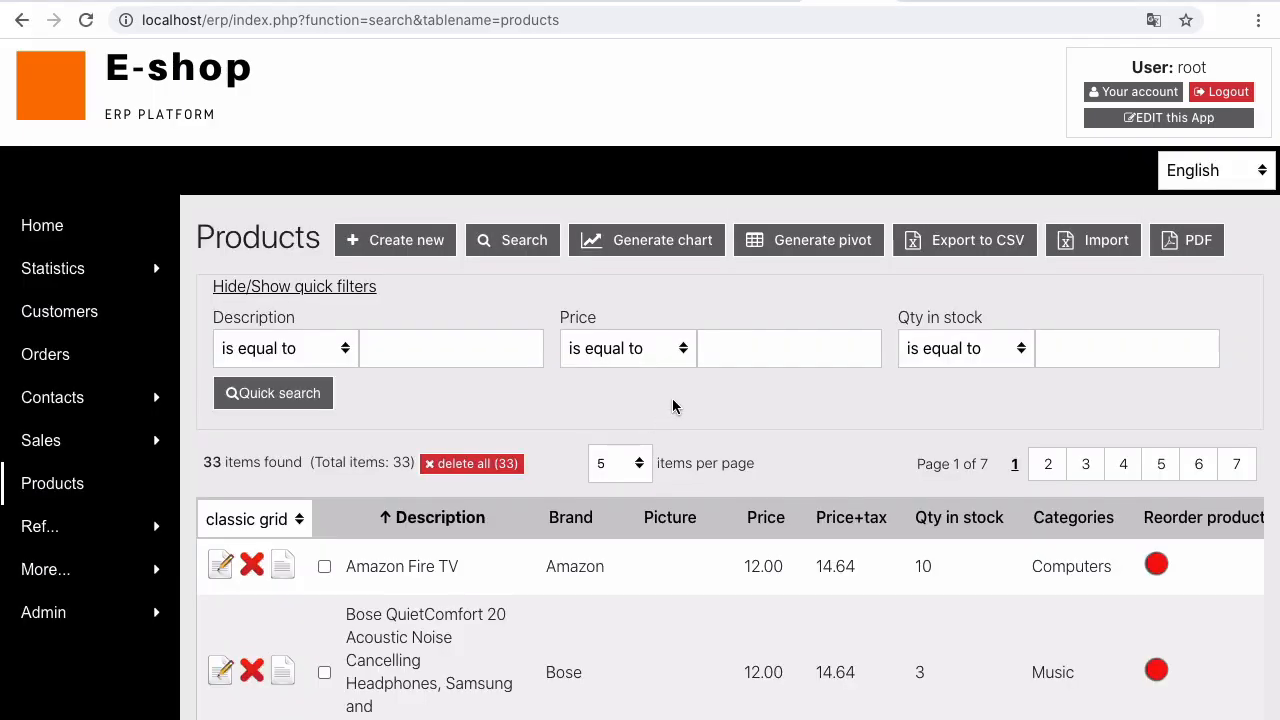
- Start a new item in Products with the description "Switch Console"
{"action": "left_click", "coordinate": [412, 242]}
{"action": "left_click", "coordinate": [387, 339]}
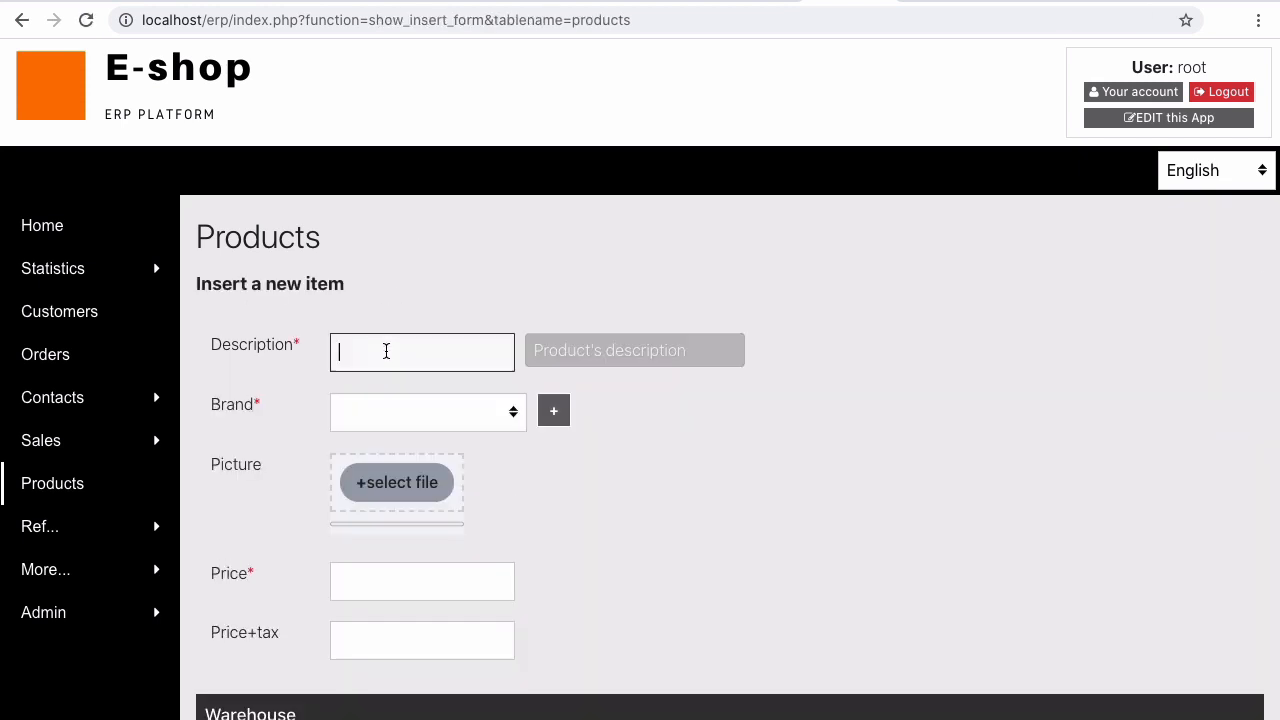
{"action": "type", "text": "Switch Console"}
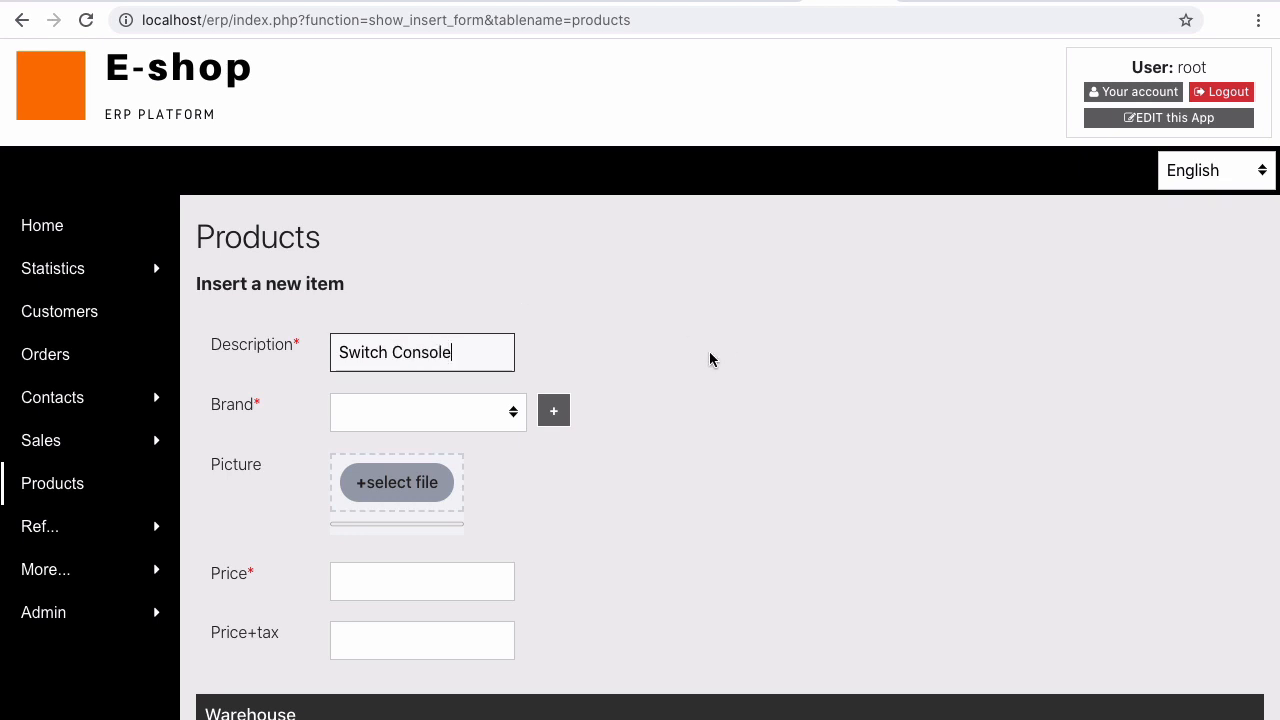
- Set the new product's brand to the "other...." option
{"action": "left_click", "coordinate": [486, 410]}
{"action": "scroll", "coordinate": [474, 497], "scroll_direction": "down", "scroll_amount": 2}
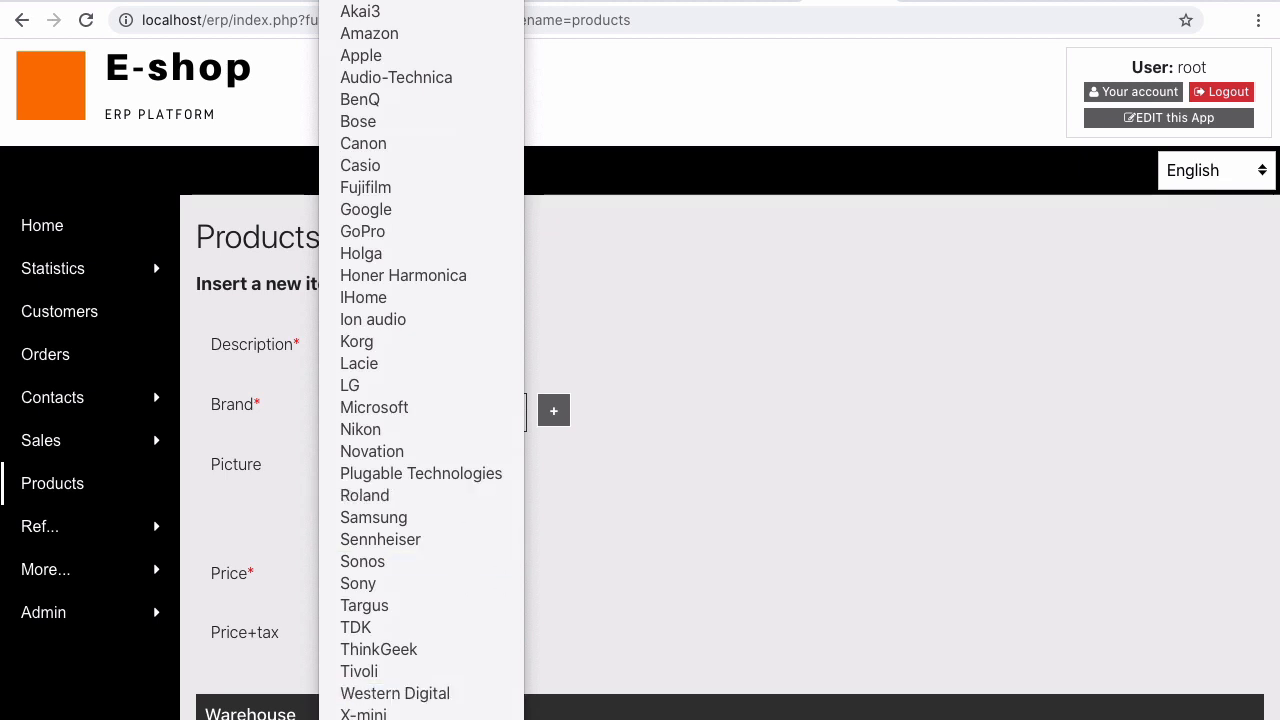
{"action": "left_click", "coordinate": [426, 574]}
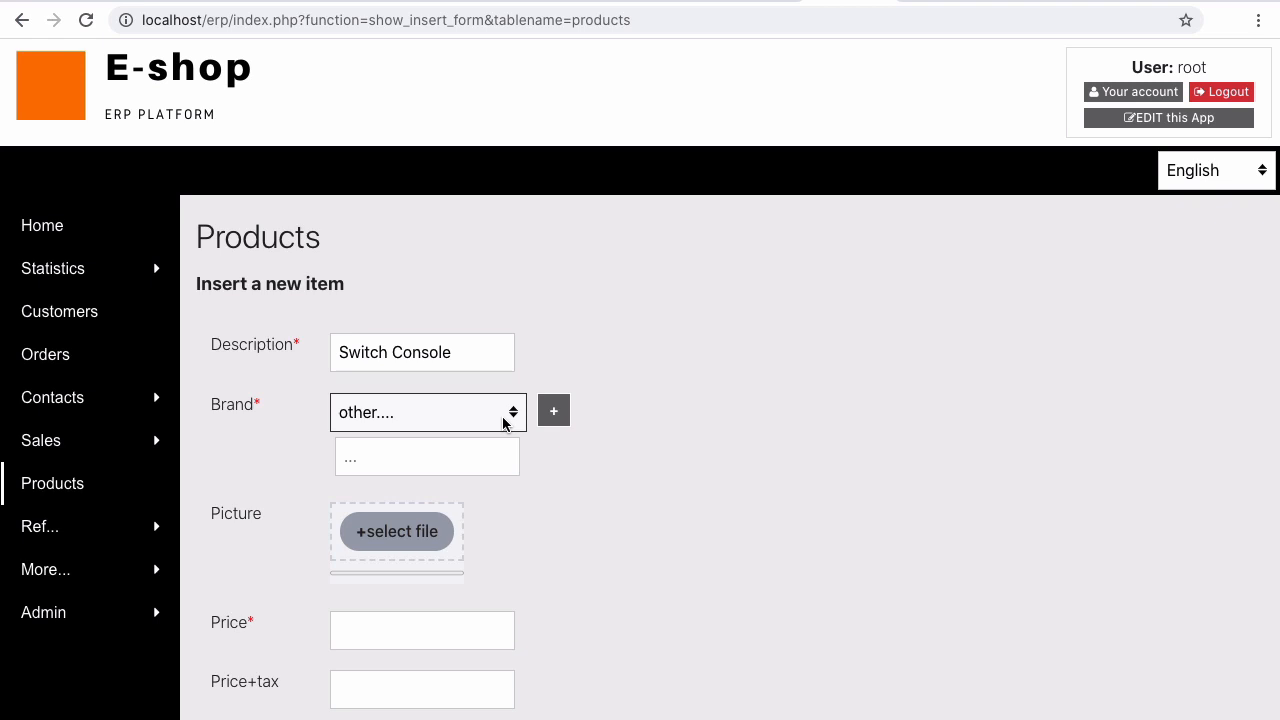
{"action": "left_click", "coordinate": [557, 411]}
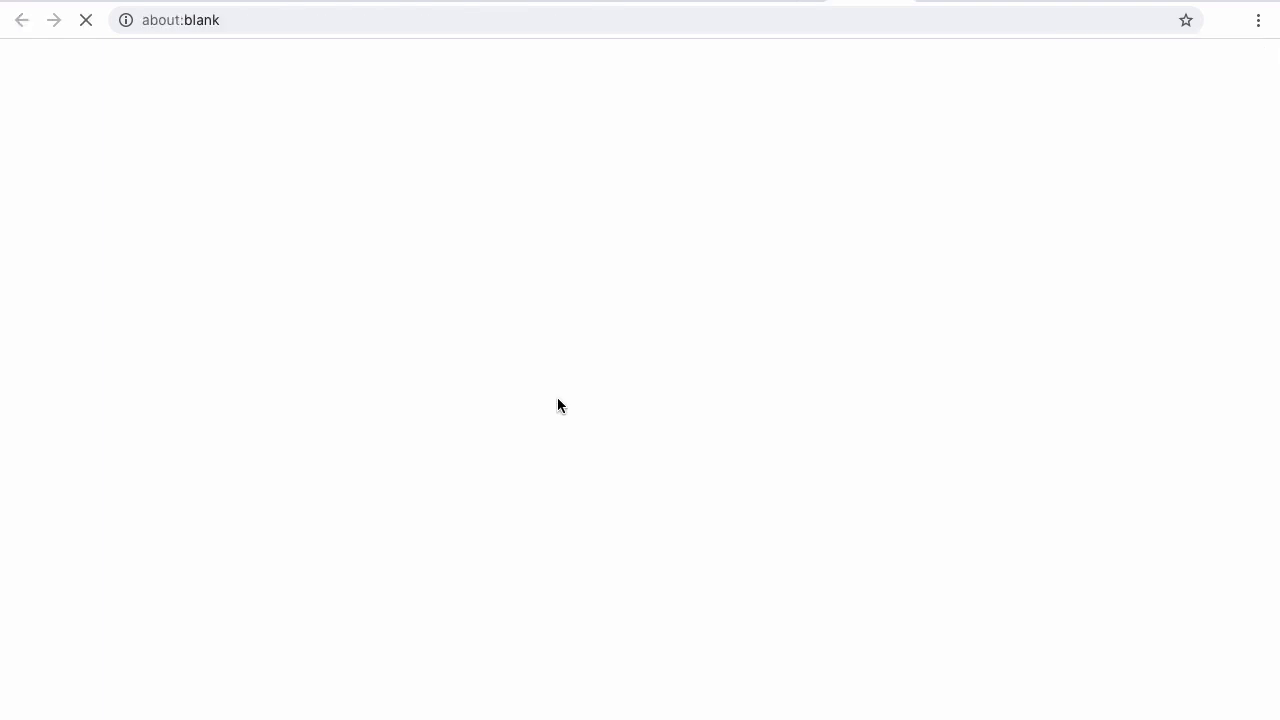
{"action": "left_click", "coordinate": [200, 340]}
{"action": "type", "text": "tendo"}
{"action": "left_click", "coordinate": [237, 400]}
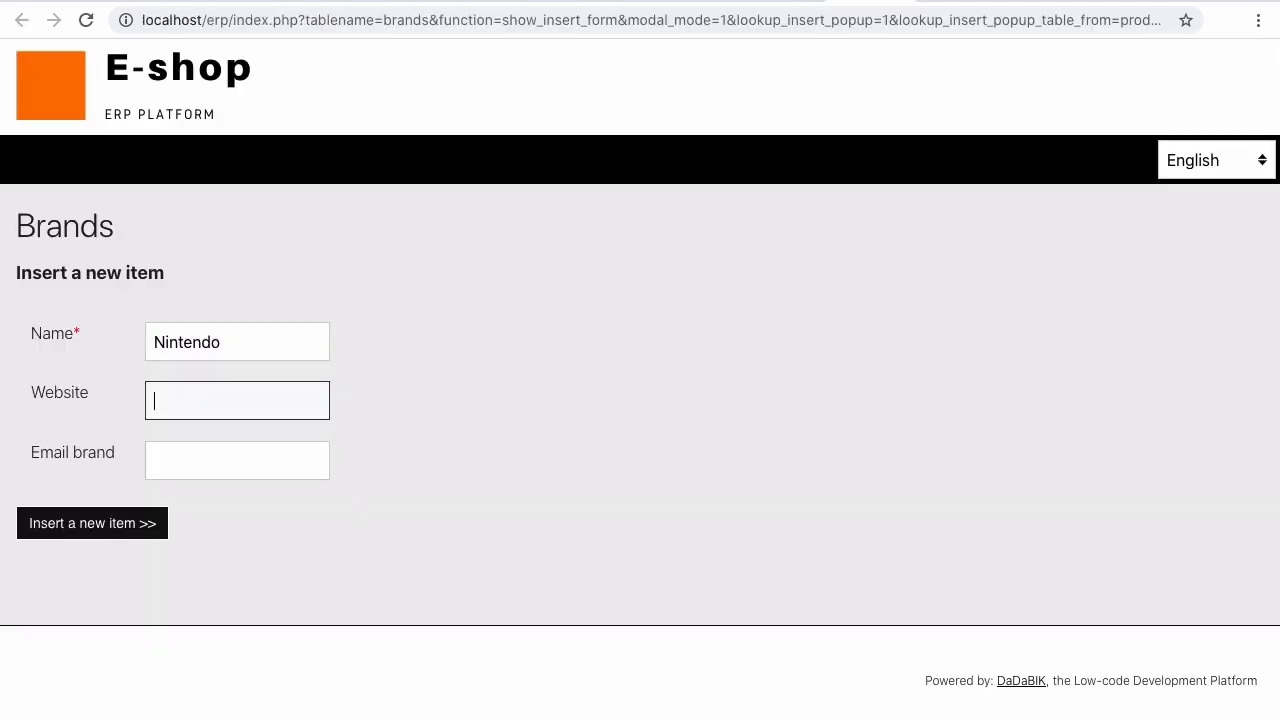
{"action": "type", "text": "https://nintendo.com"}
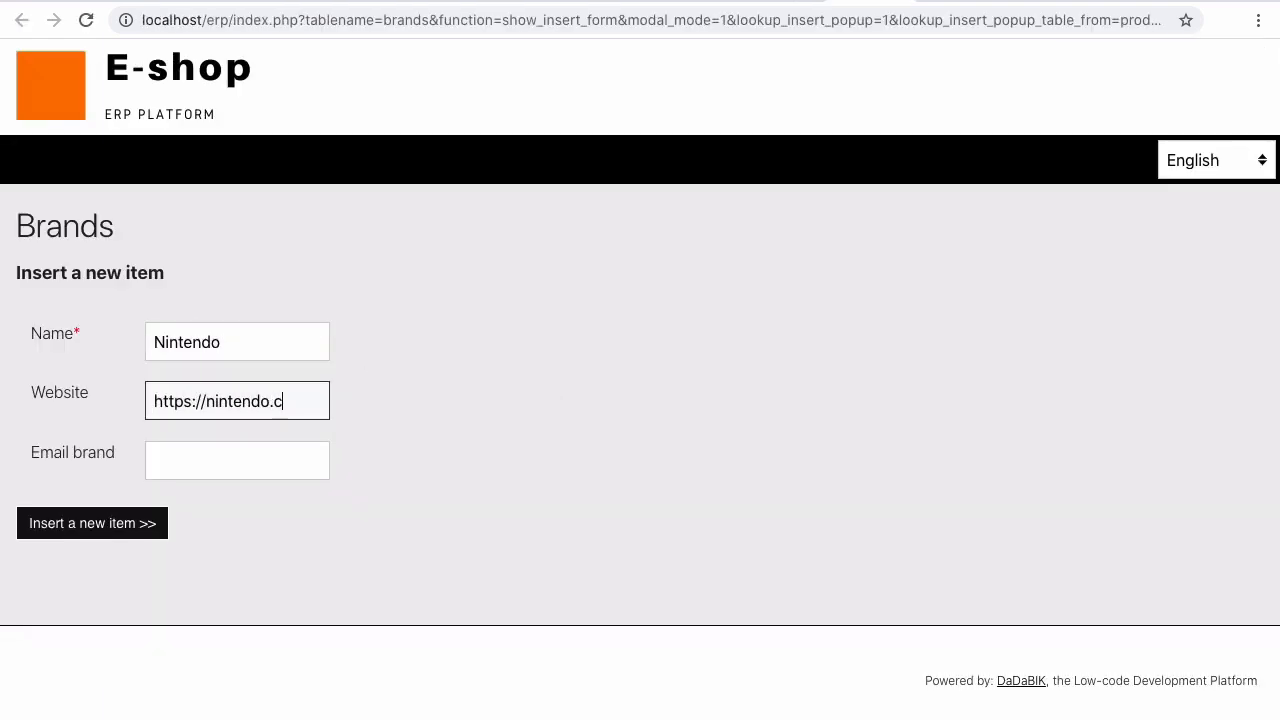
{"action": "left_click", "coordinate": [127, 527]}
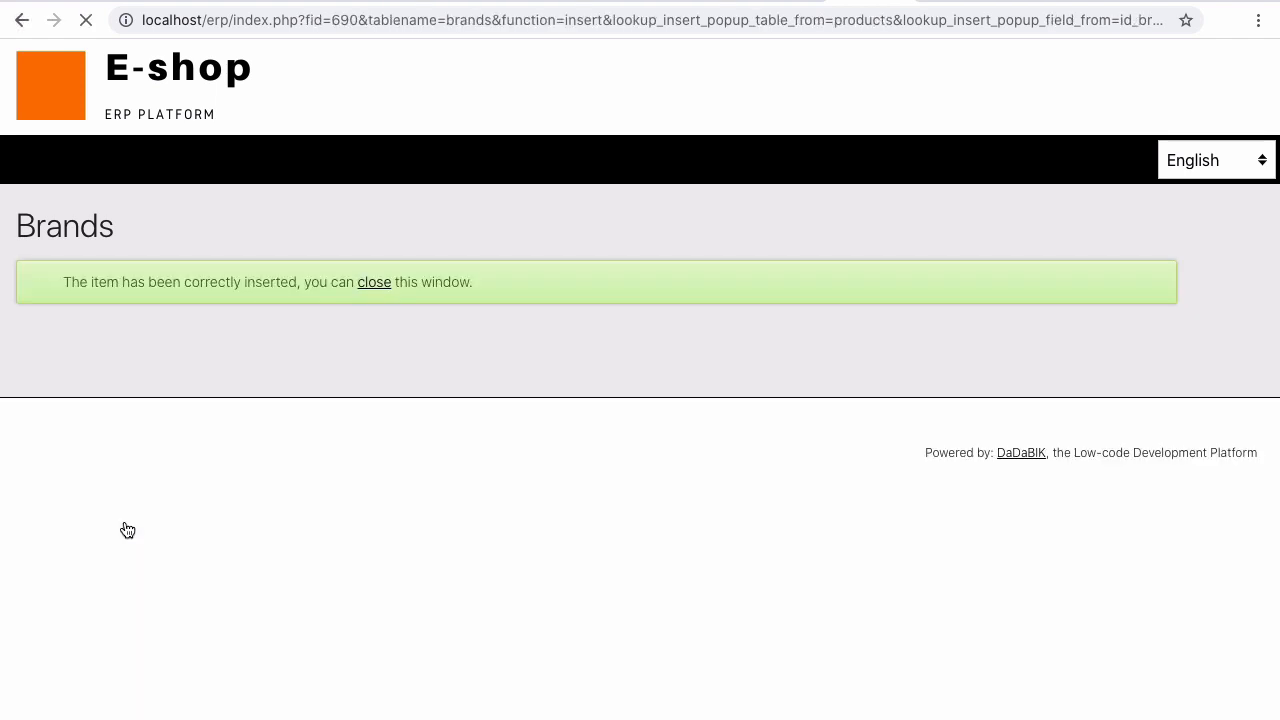
{"action": "left_click", "coordinate": [374, 282]}
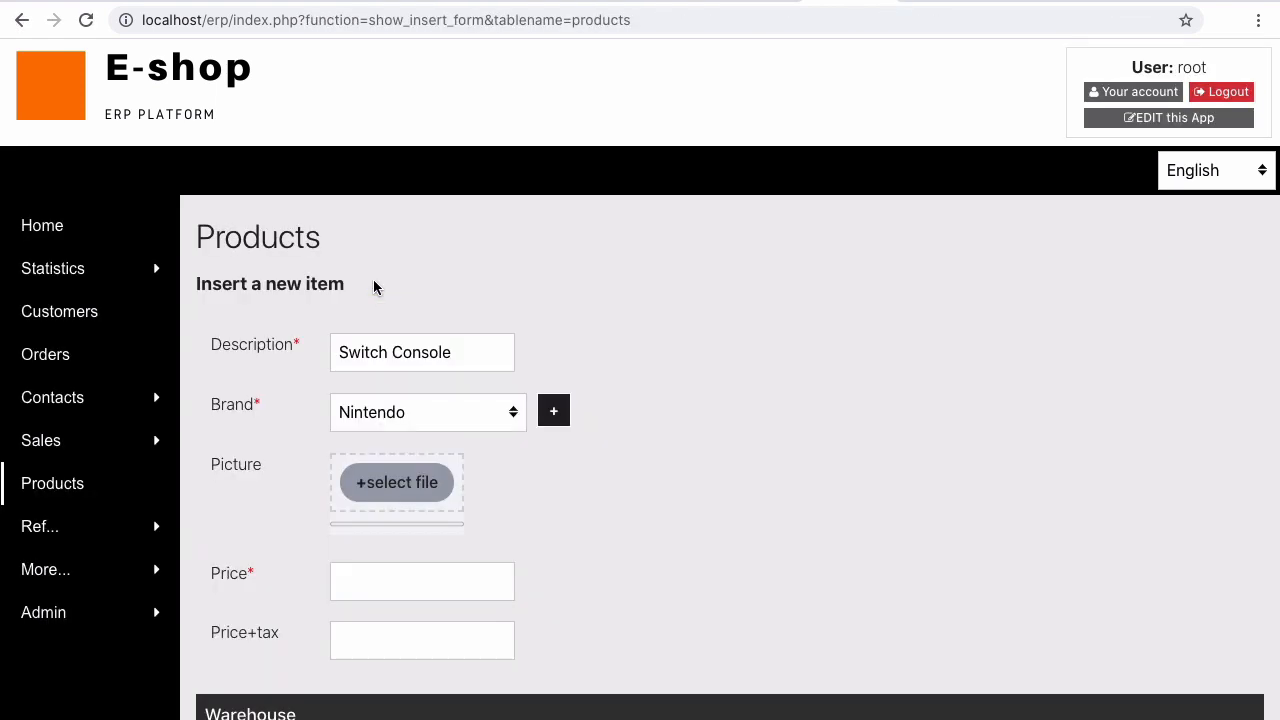